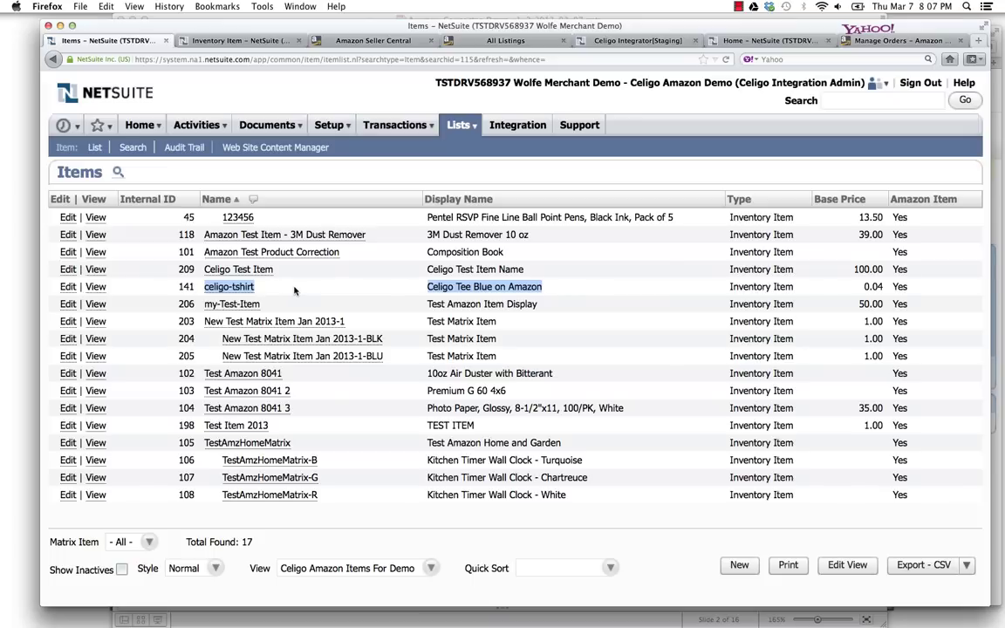
# Open the celigo-tshirt inventory item and review its pricing and inventory quantities (1,449 on hand)
pyautogui.click(262, 41)
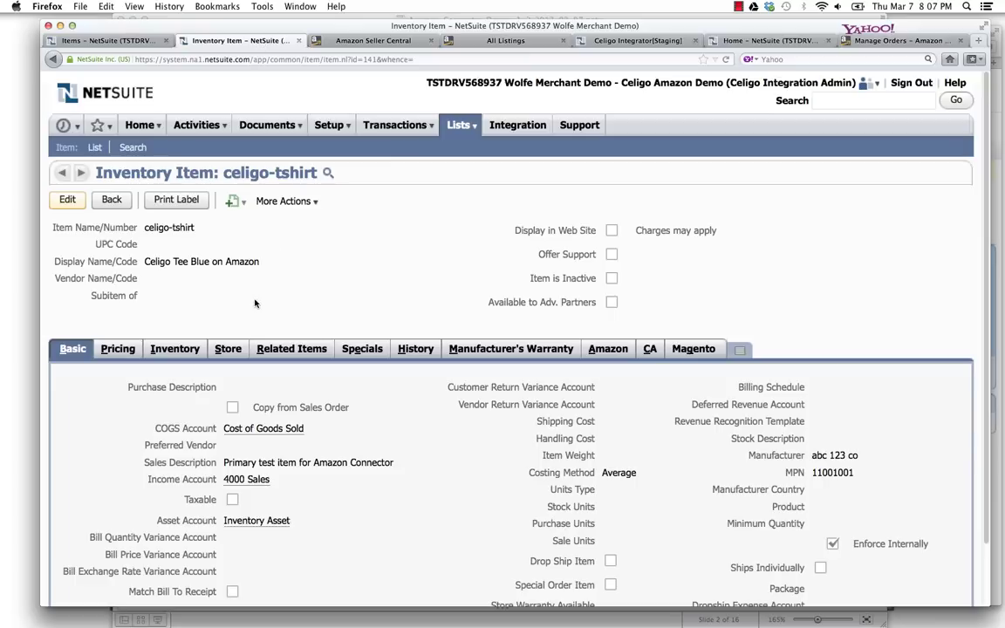
pyautogui.scroll(-2, 305, 366)
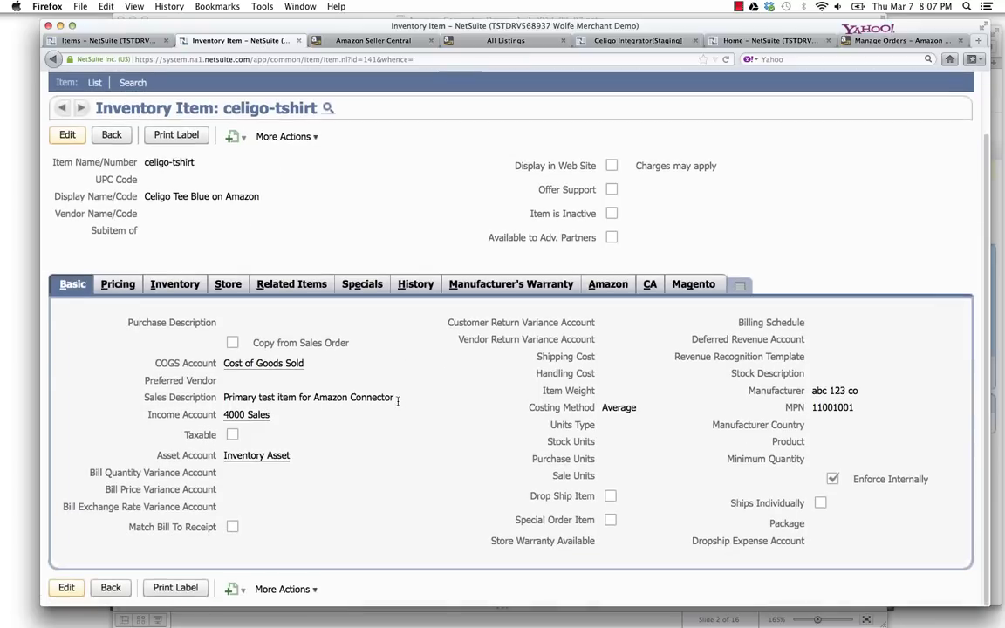
pyautogui.click(118, 284)
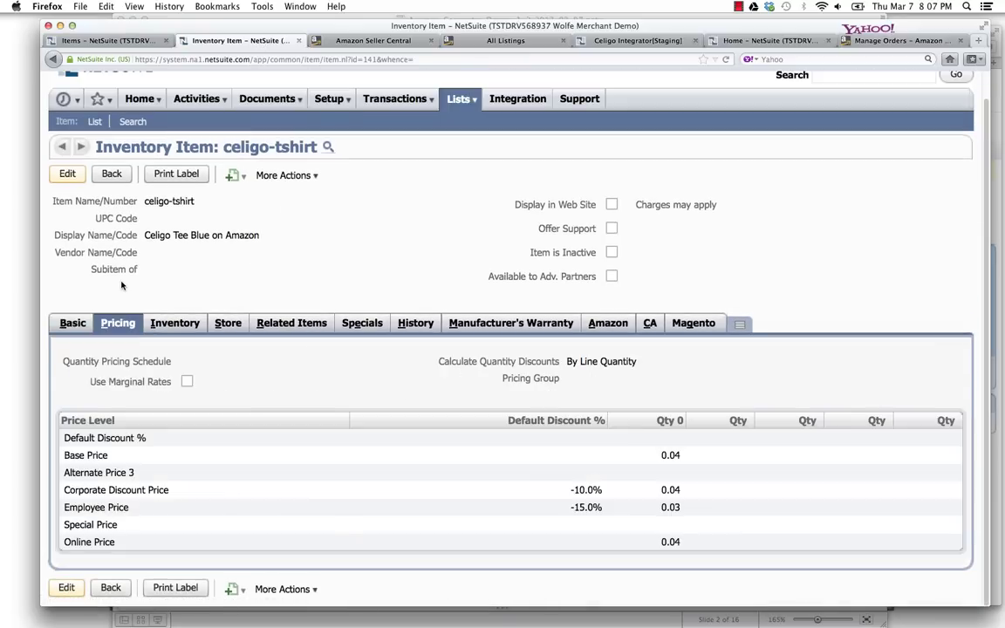
pyautogui.click(175, 322)
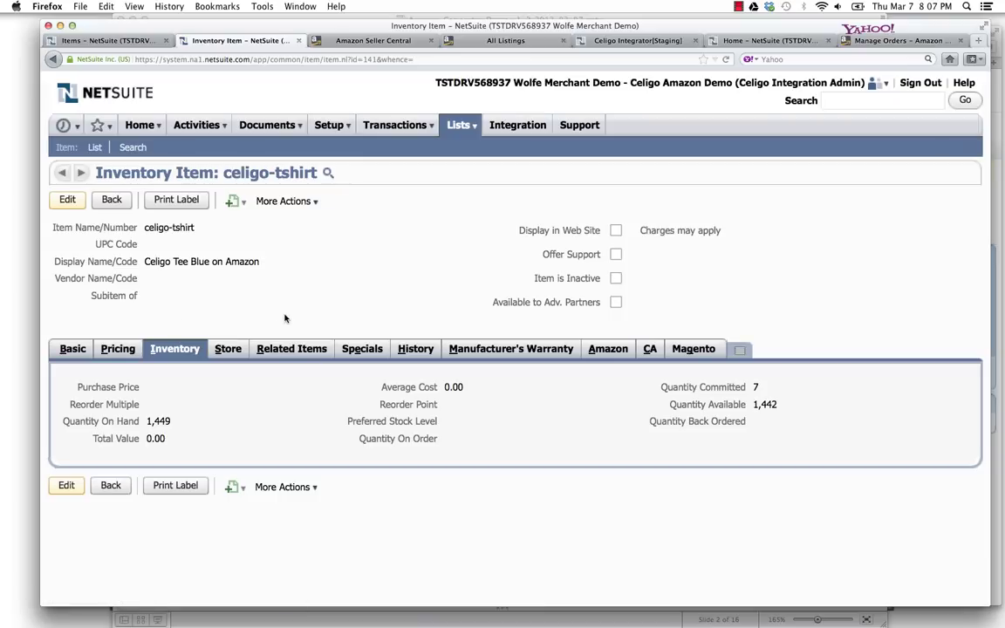
# Show the item's Amazon fields and scroll down to the Main, PT1, PT2 and PT3 product images
pyautogui.click(610, 349)
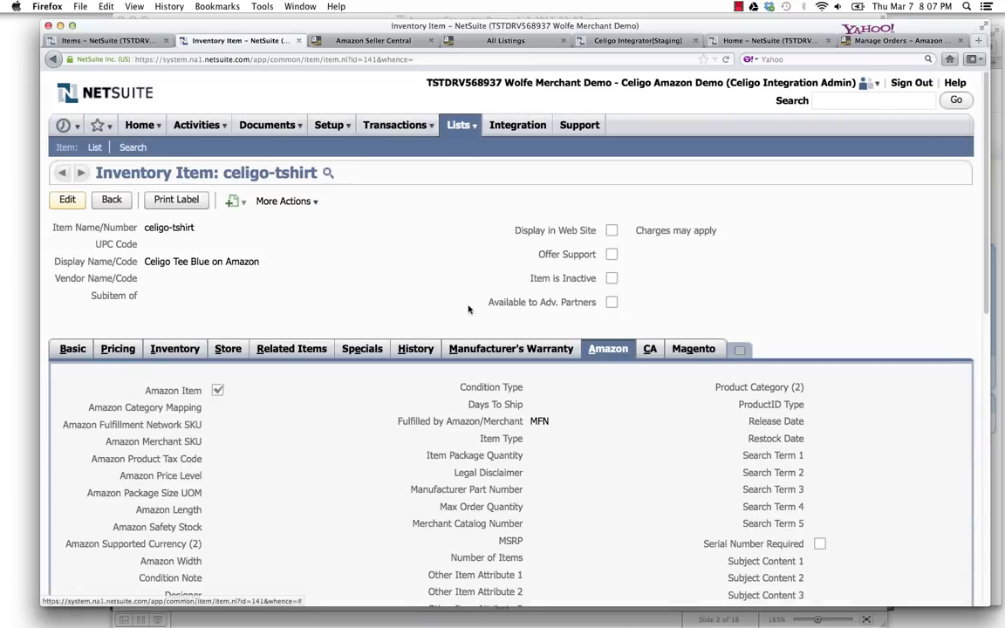
pyautogui.scroll(-2, 469, 305)
pyautogui.scroll(-5, 467, 305)
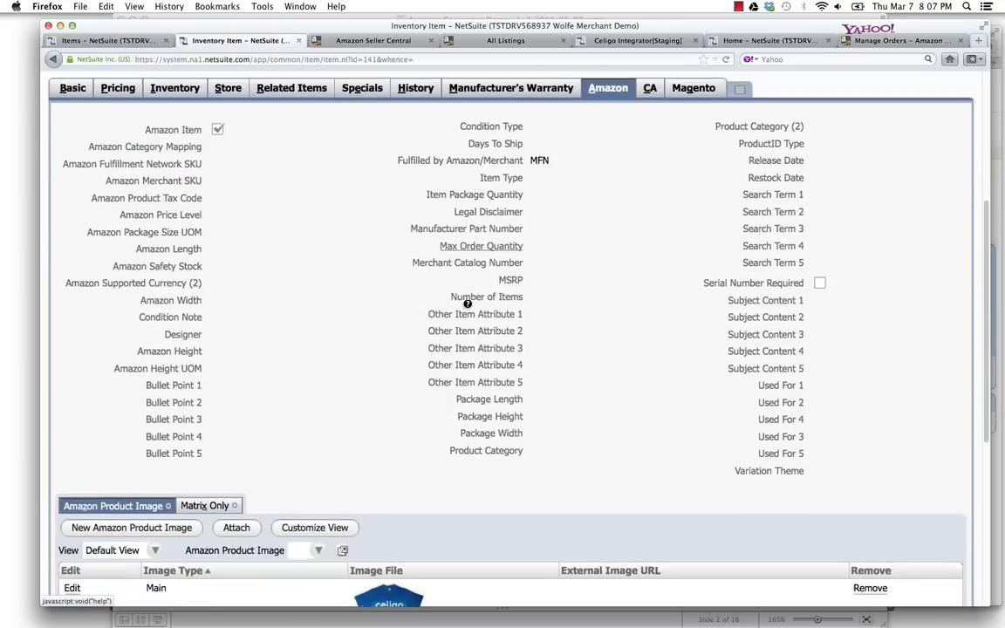
pyautogui.scroll(1, 468, 305)
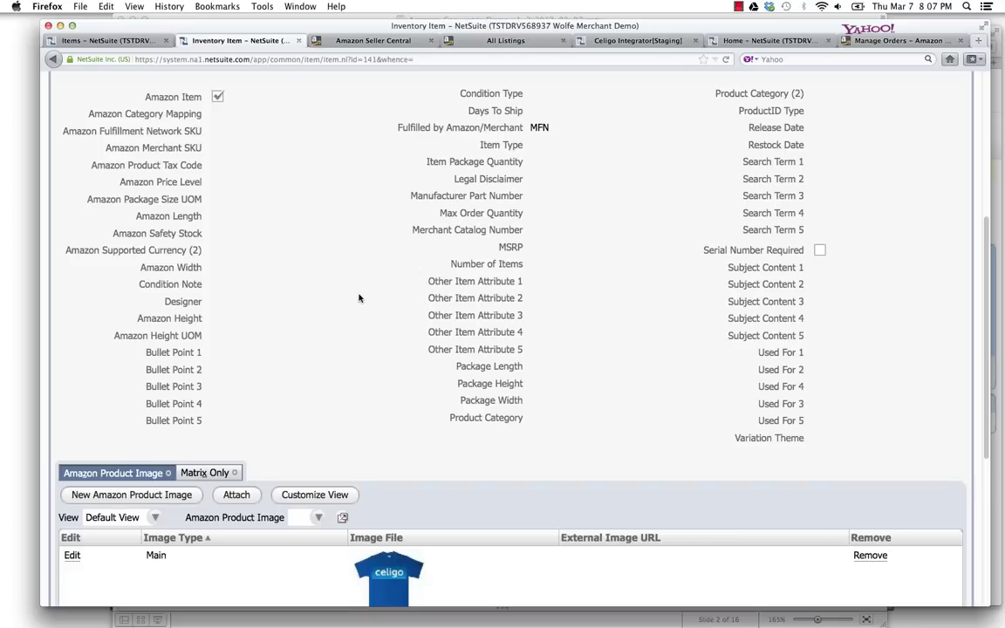
pyautogui.scroll(-5, 357, 298)
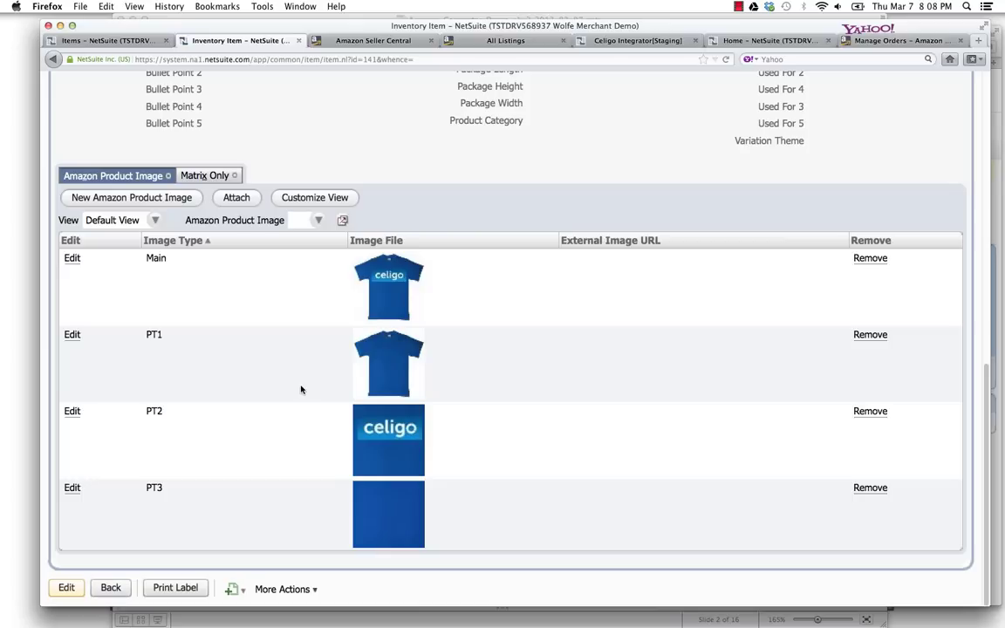
# In Celigo, review the Availability, Data, Images and Pricing export job histories, then all Amazon flows
pyautogui.click(639, 41)
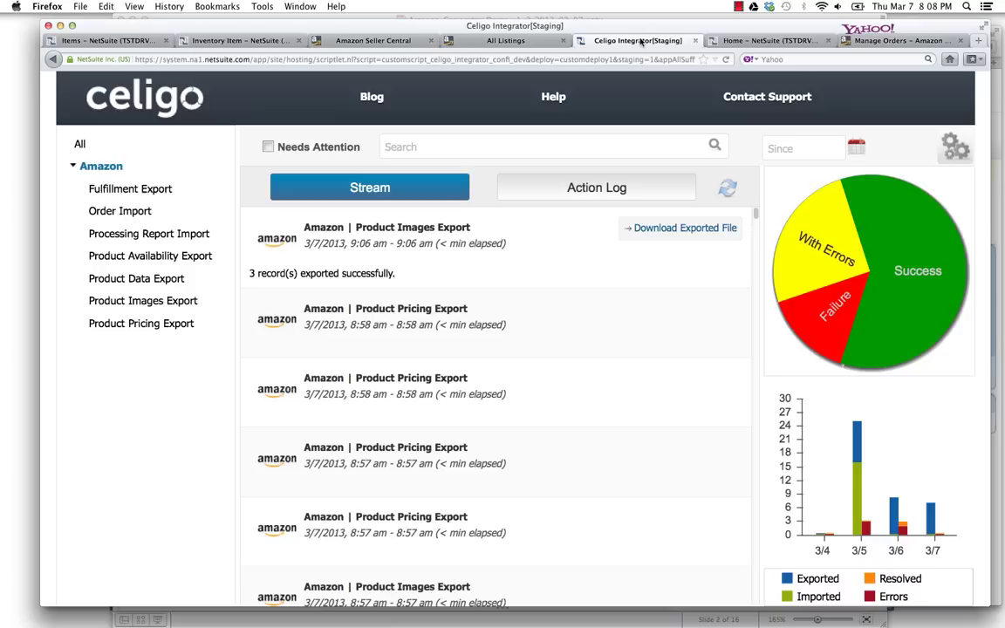
pyautogui.click(163, 258)
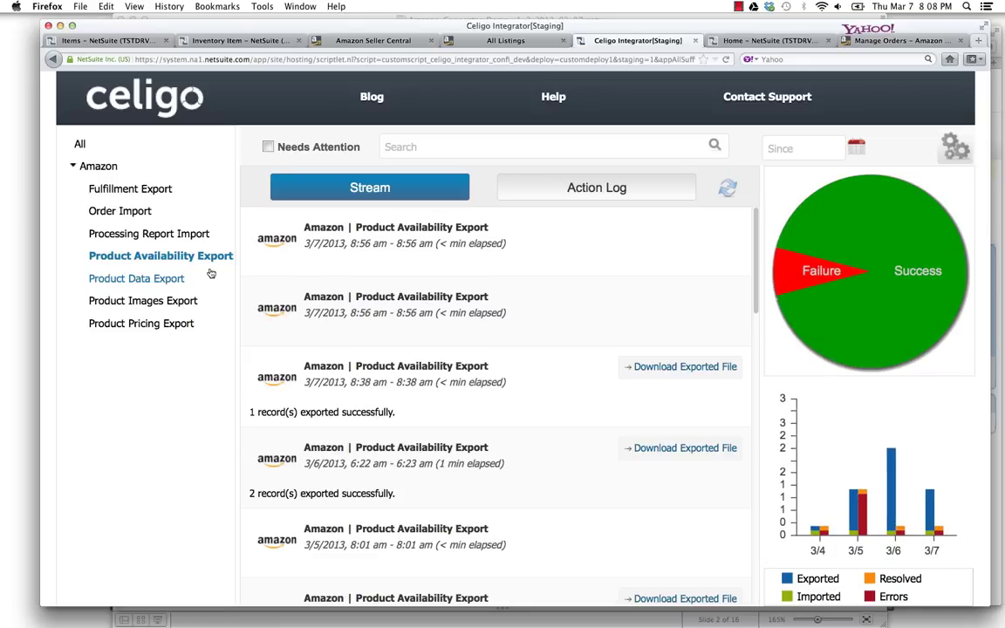
pyautogui.click(161, 284)
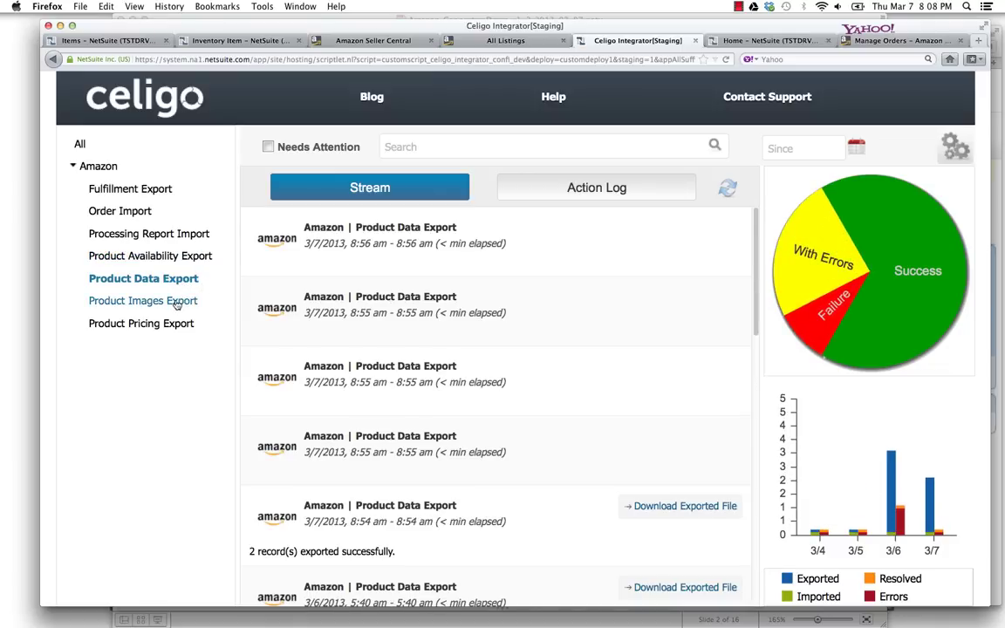
pyautogui.click(178, 301)
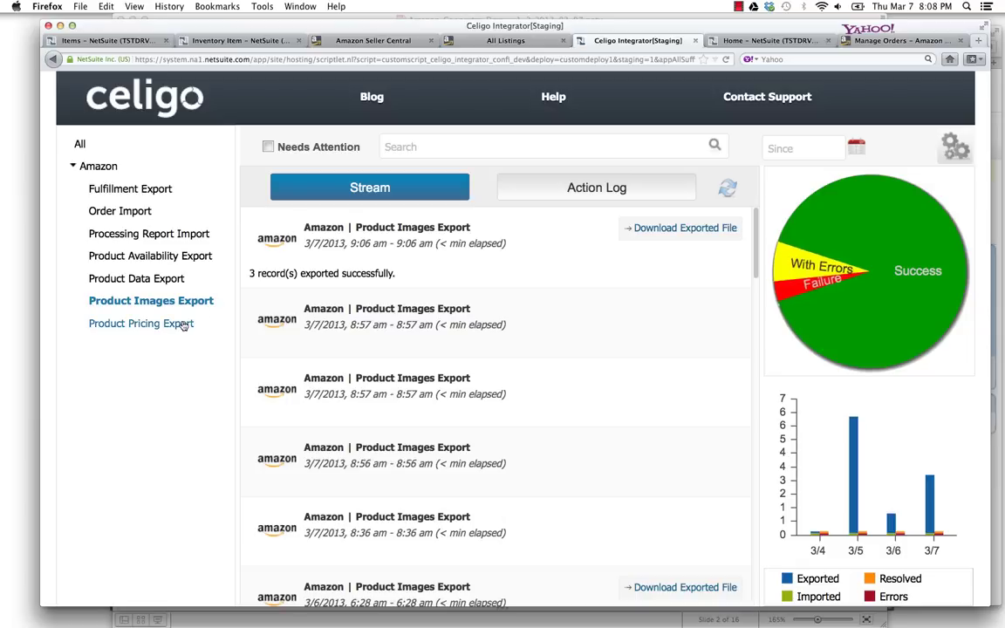
pyautogui.click(183, 324)
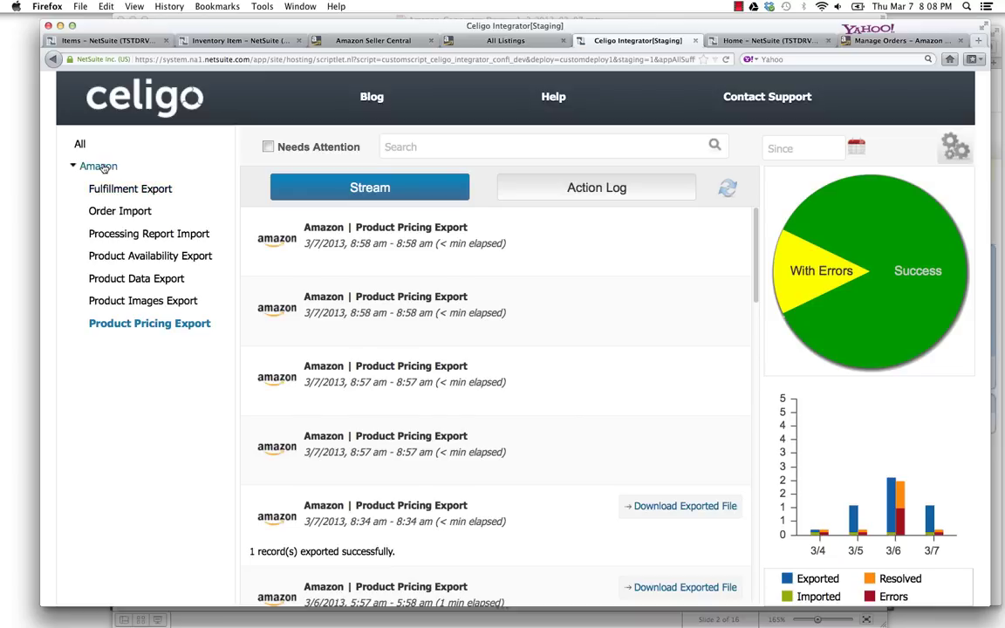
pyautogui.click(100, 166)
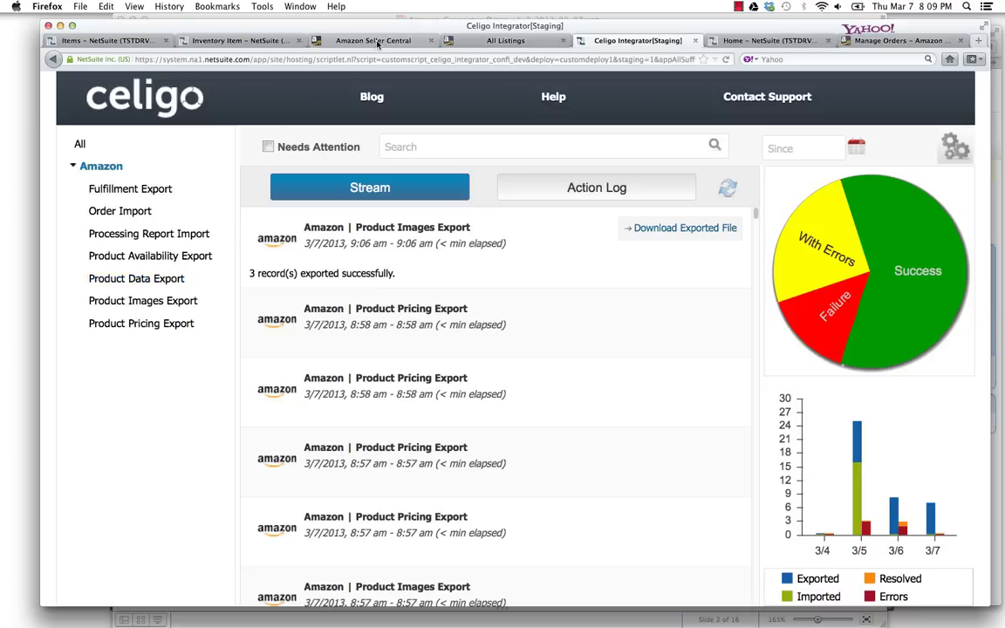
# Check the celigo-tshirt listing in Seller Central's All Listings, then view its Amazon.com product page
pyautogui.click(386, 41)
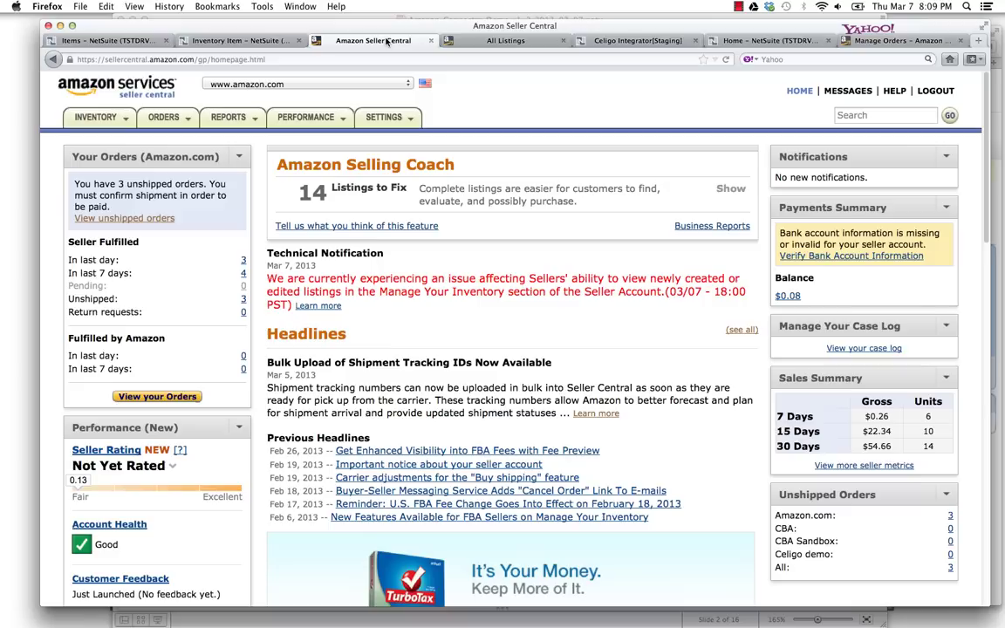
pyautogui.click(485, 44)
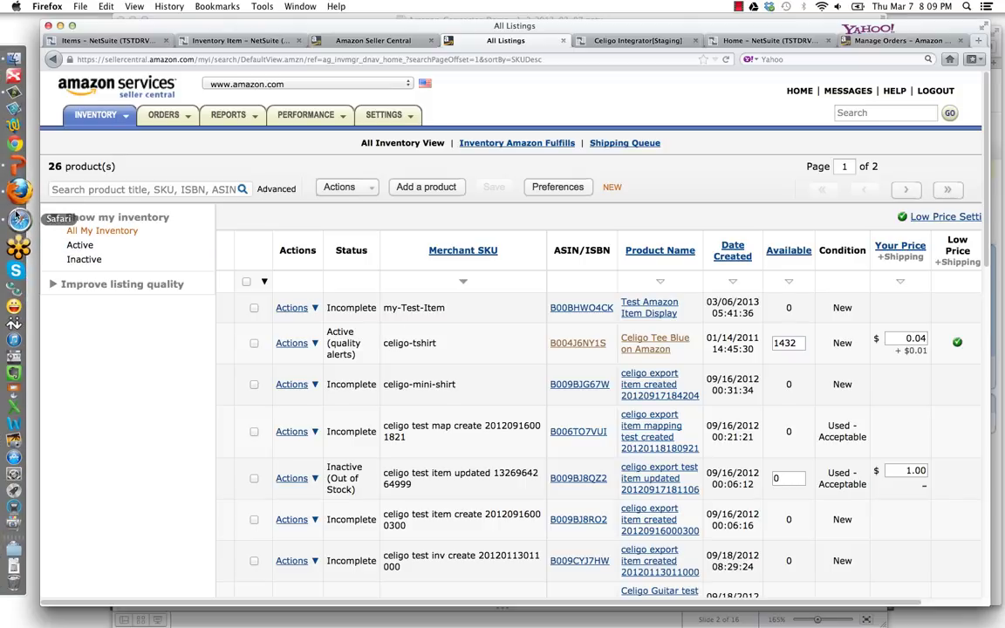
pyautogui.click(13, 193)
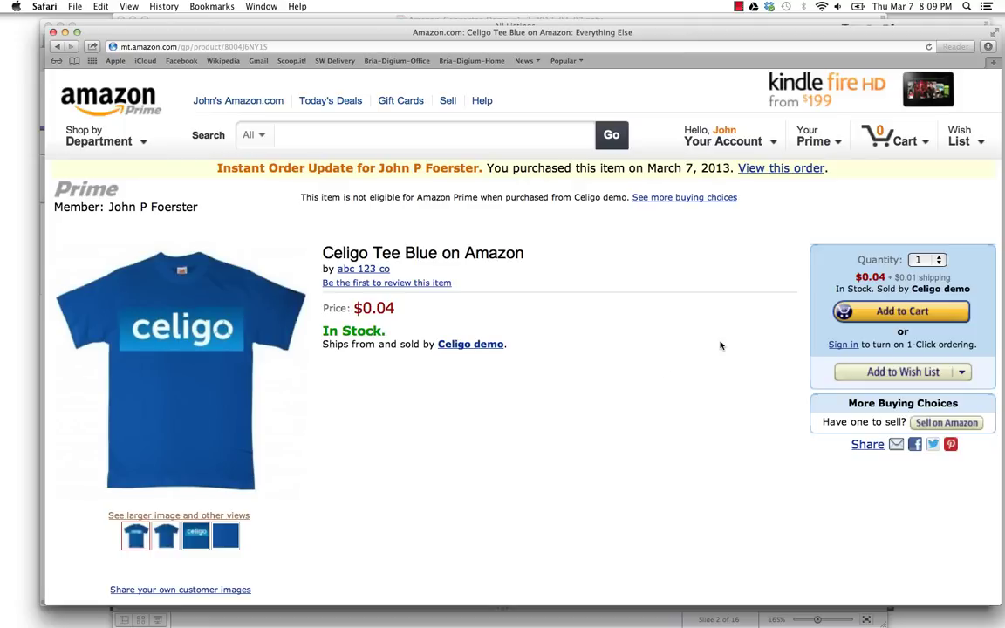
# Add Celigo Tee Blue to the Amazon.com cart and start checkout
pyautogui.click(886, 312)
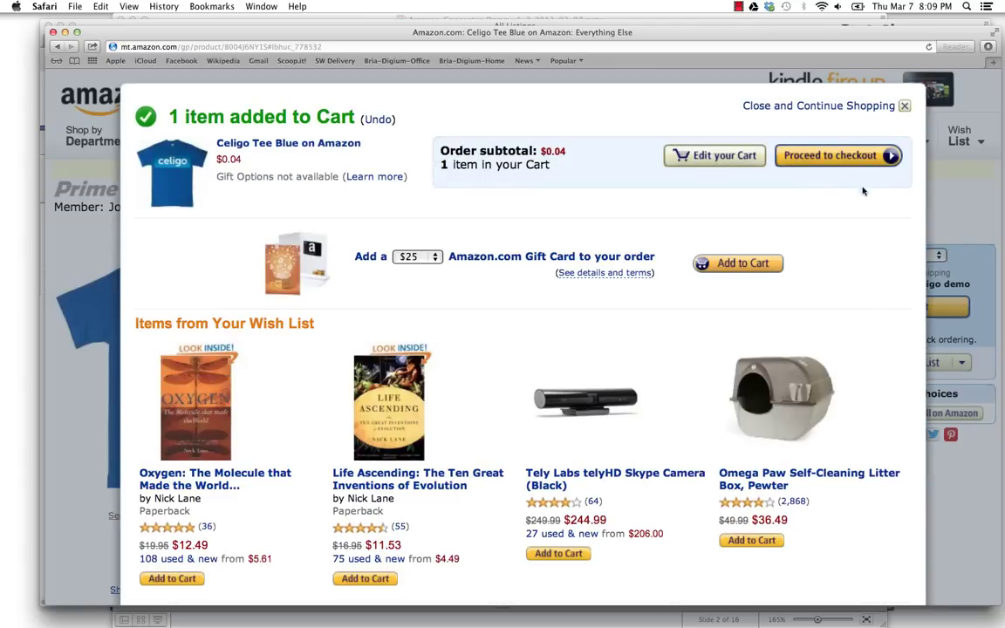
pyautogui.click(841, 158)
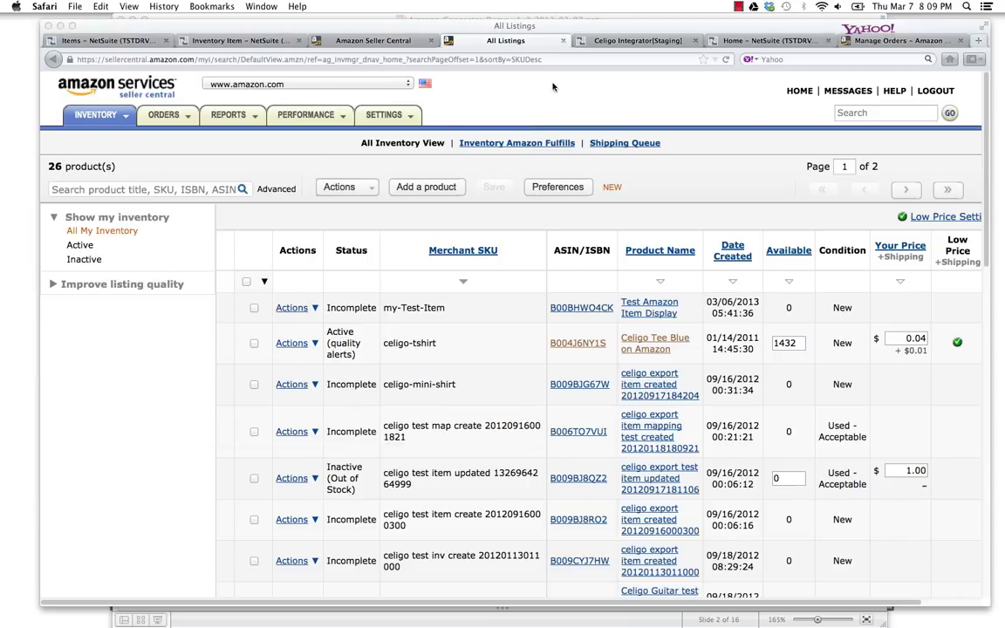
# Run the Amazon Order Import flow immediately from the Celigo dashboard
pyautogui.click(634, 42)
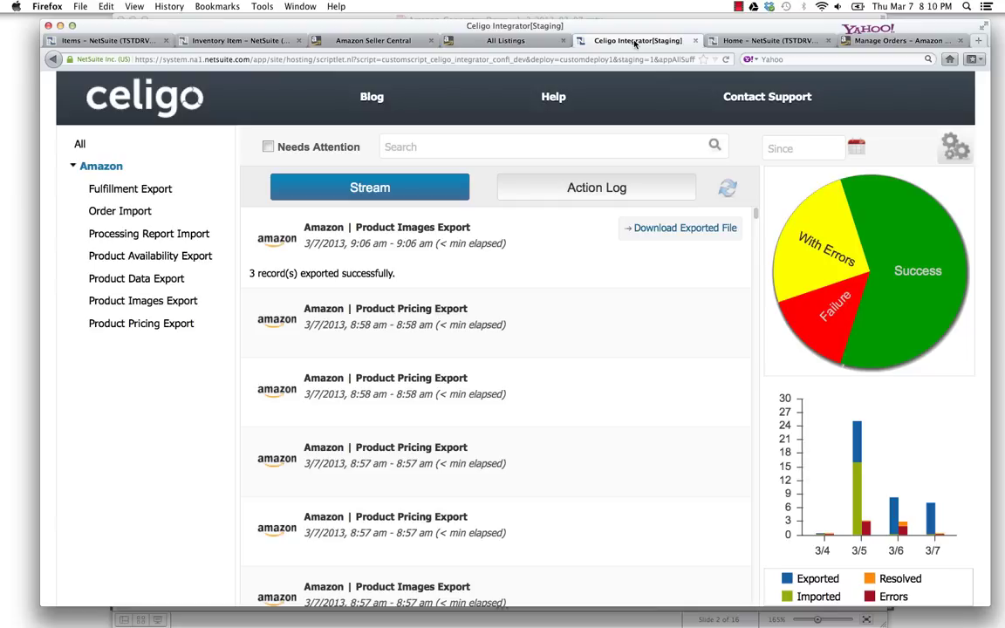
pyautogui.click(131, 214)
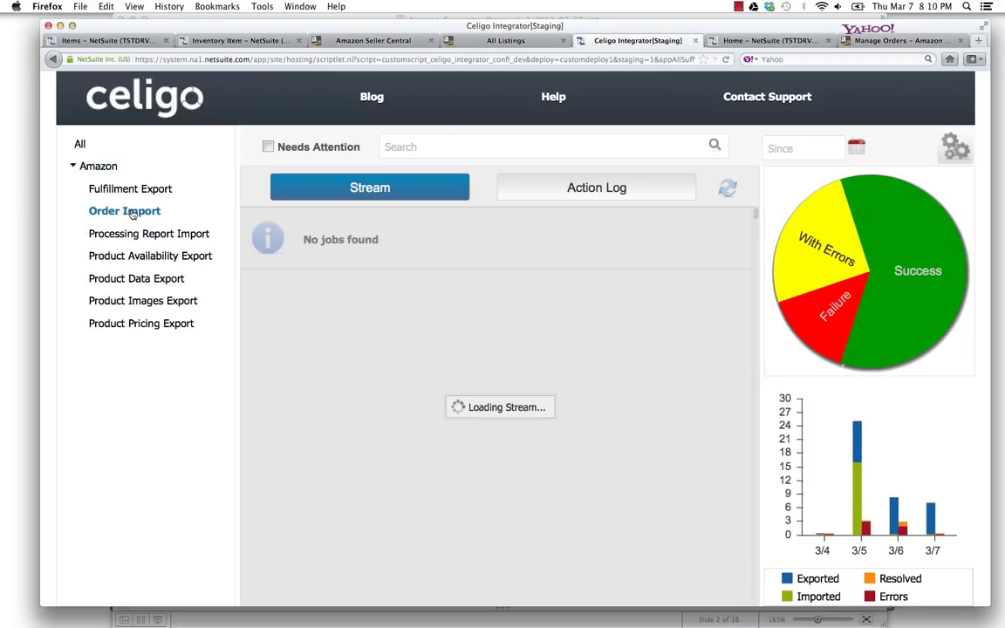
pyautogui.moveTo(138, 215)
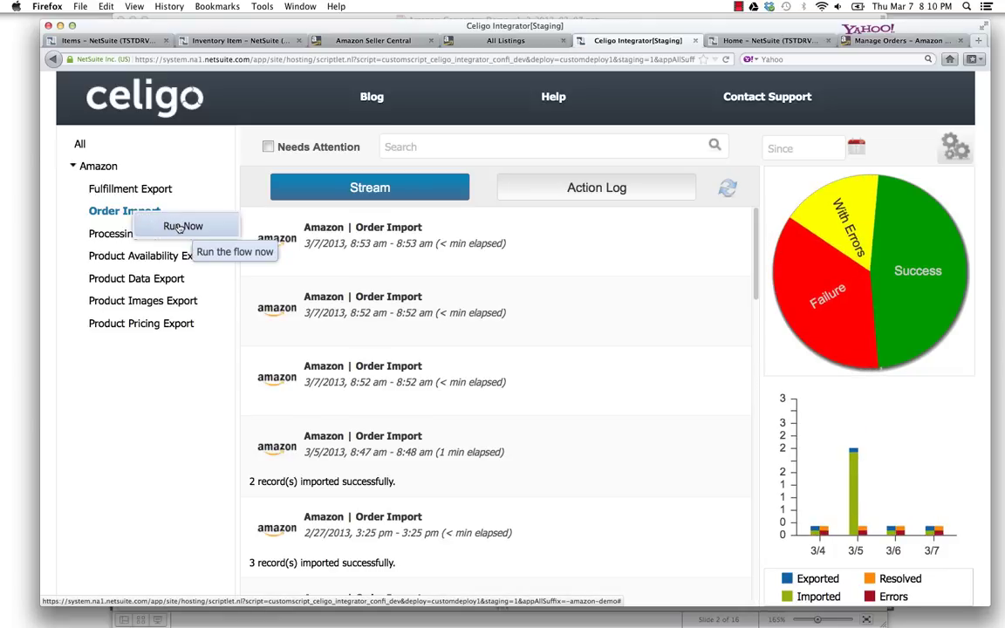
pyautogui.click(180, 226)
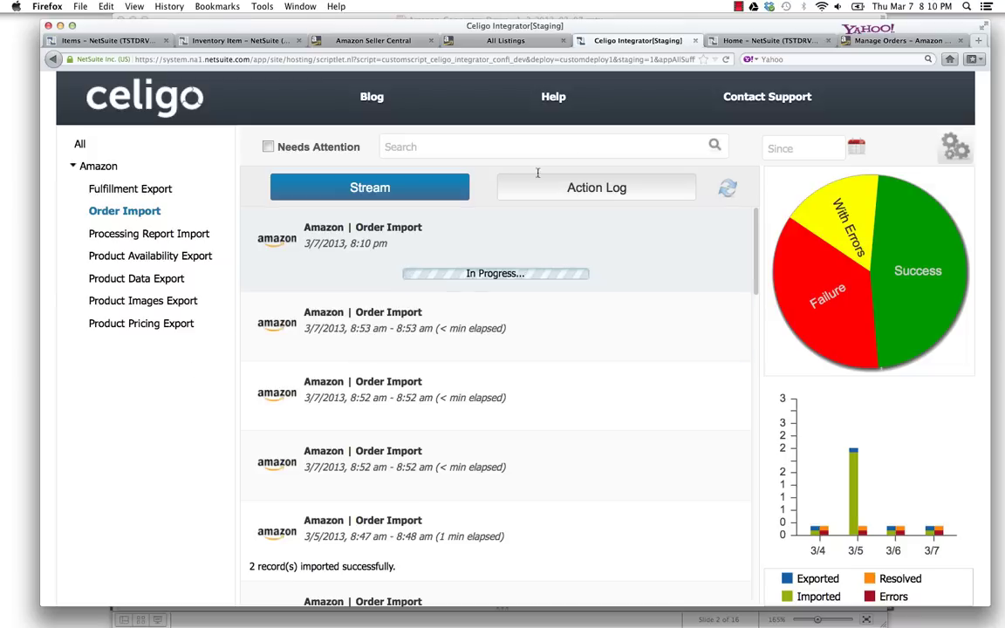
pyautogui.click(766, 39)
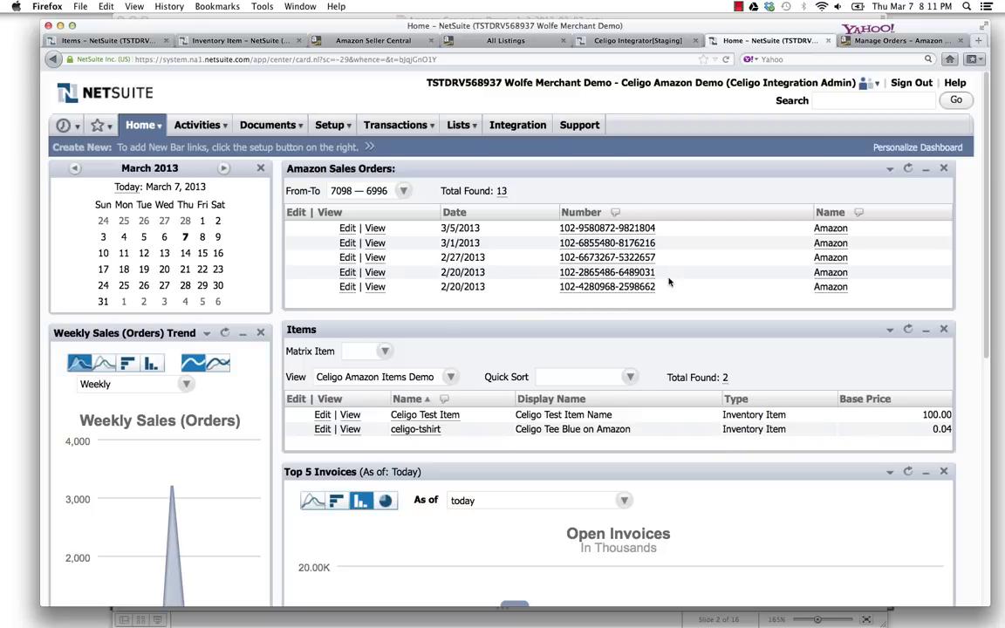
pyautogui.click(908, 171)
pyautogui.click(639, 40)
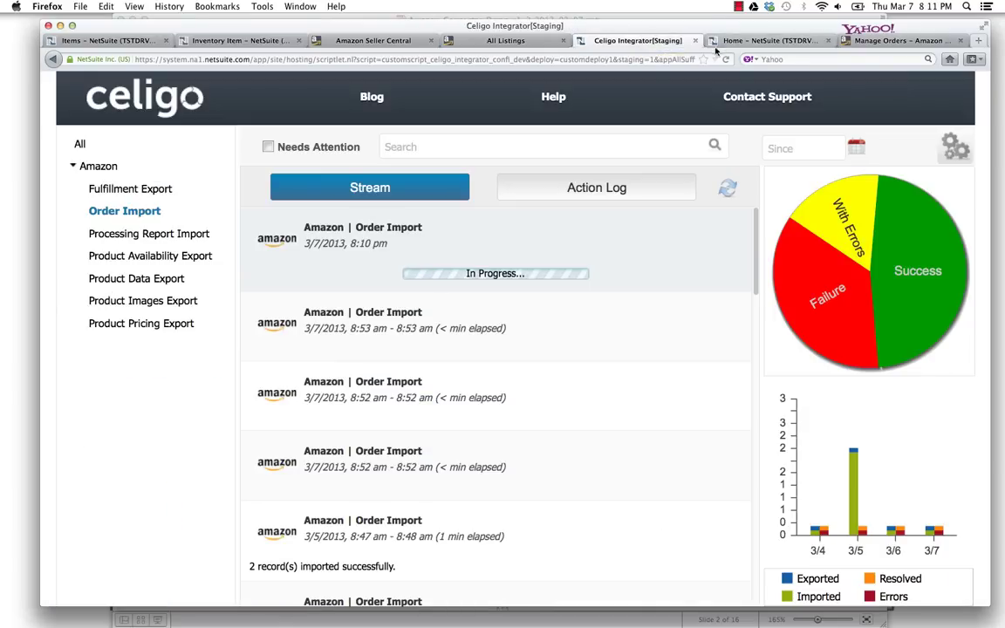
pyautogui.click(752, 41)
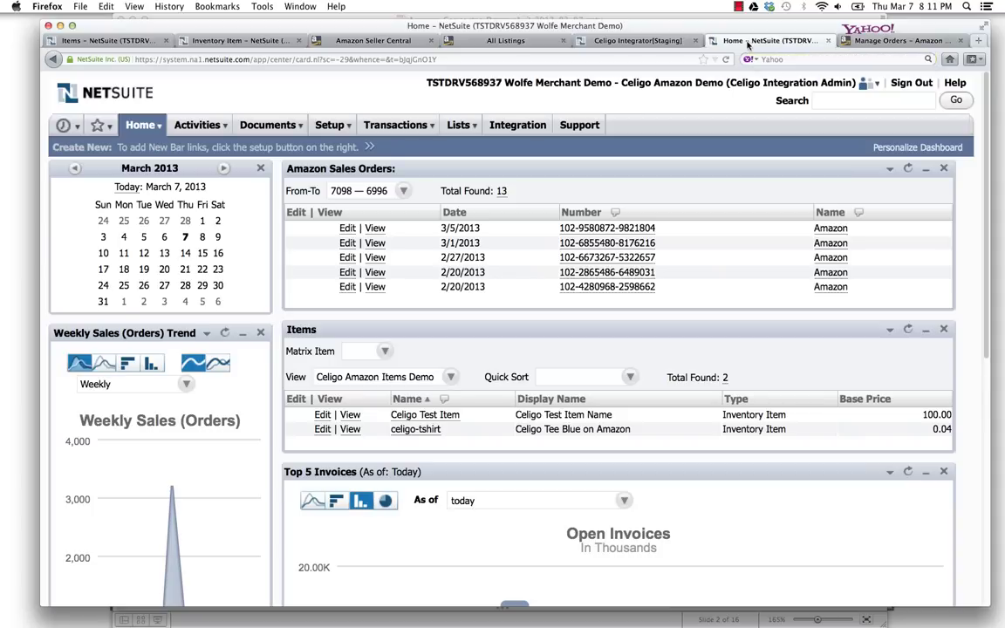
pyautogui.click(907, 168)
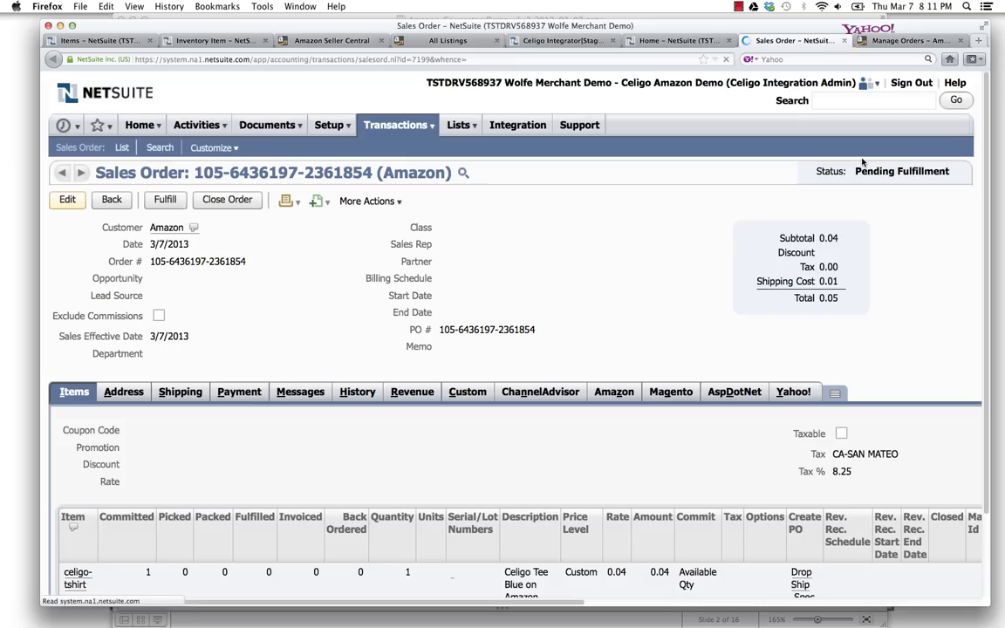
pyautogui.scroll(-3, 389, 293)
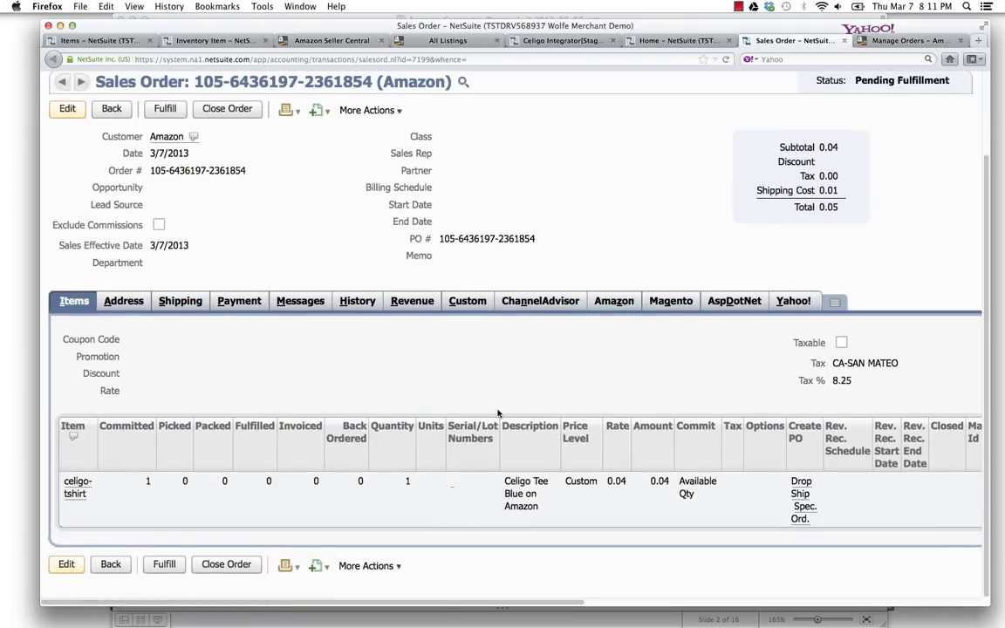
pyautogui.scroll(3, 448, 373)
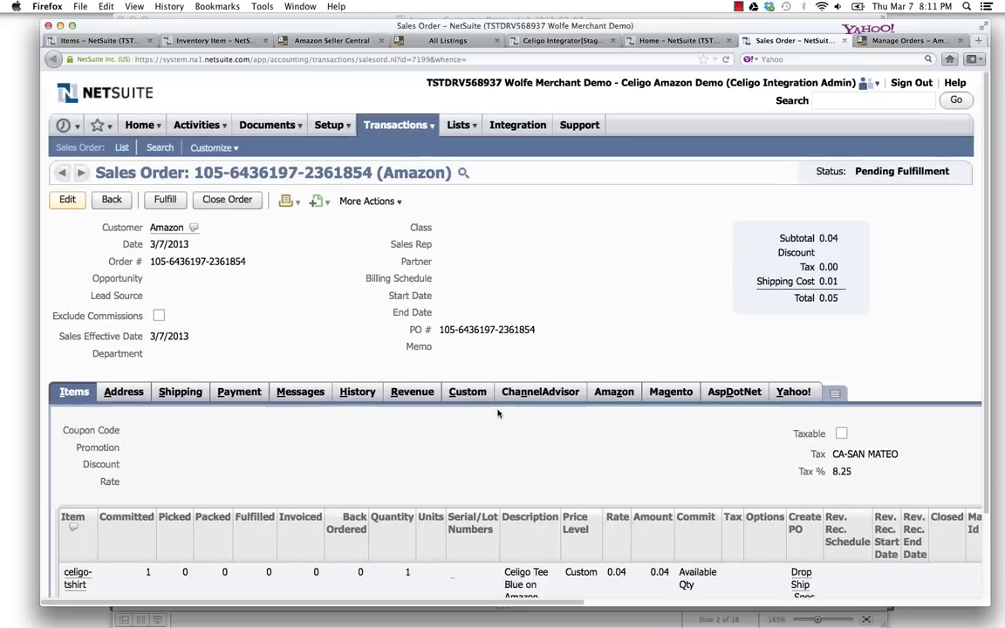
pyautogui.click(169, 201)
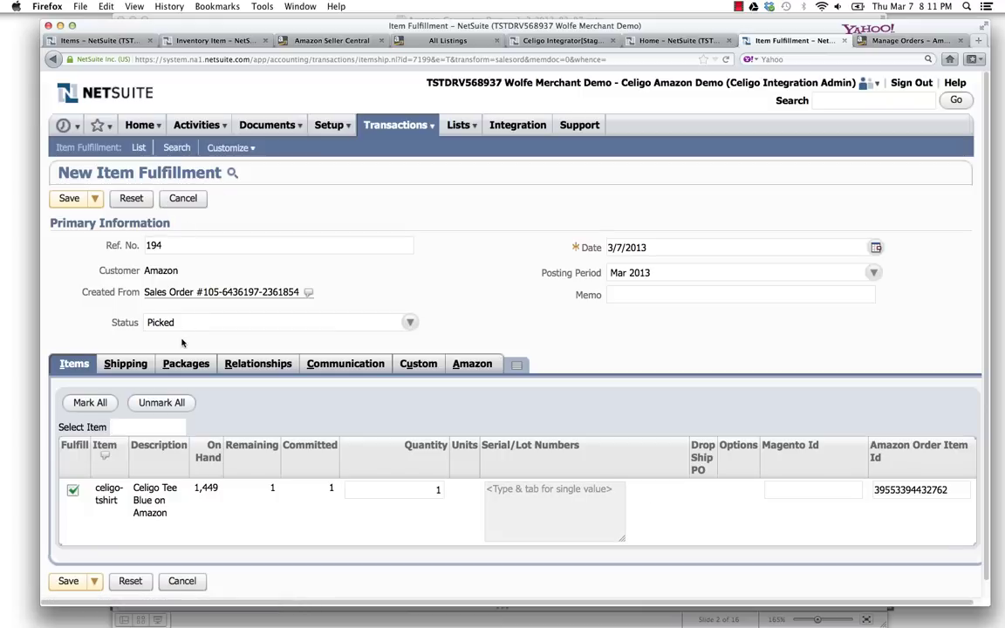
# Set the fulfillment status to Shipped, add a package with tracking number 123456, and save
pyautogui.click(178, 364)
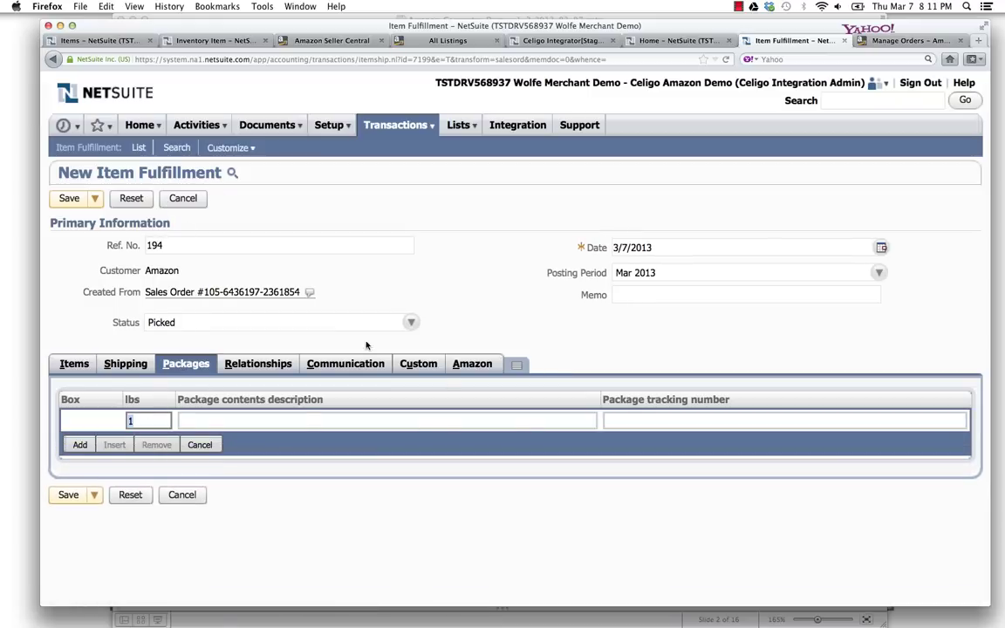
pyautogui.click(410, 323)
pyautogui.click(369, 377)
pyautogui.click(658, 420)
pyautogui.write('123456')
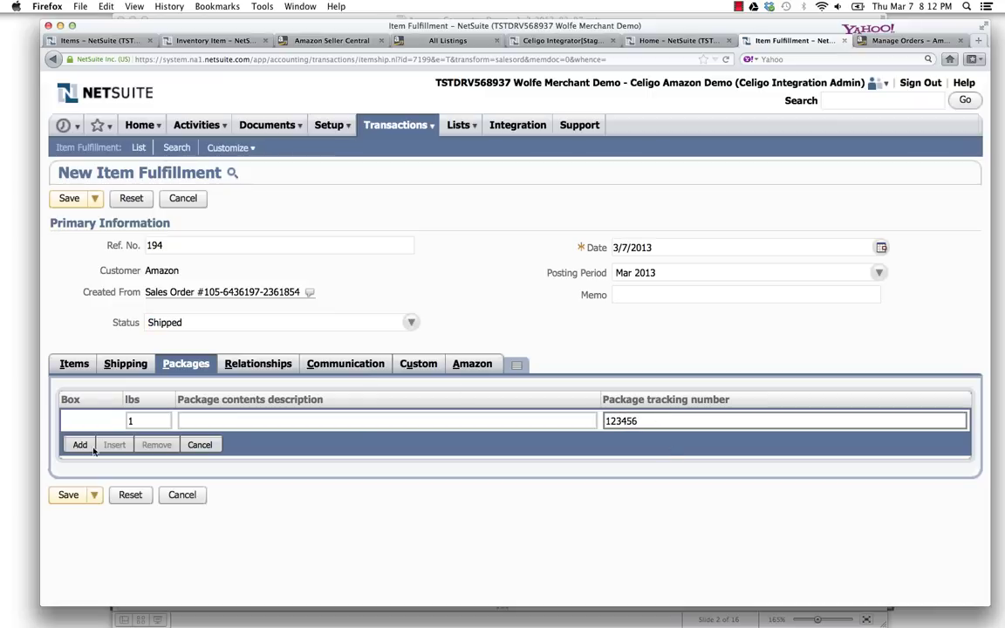
pyautogui.click(80, 444)
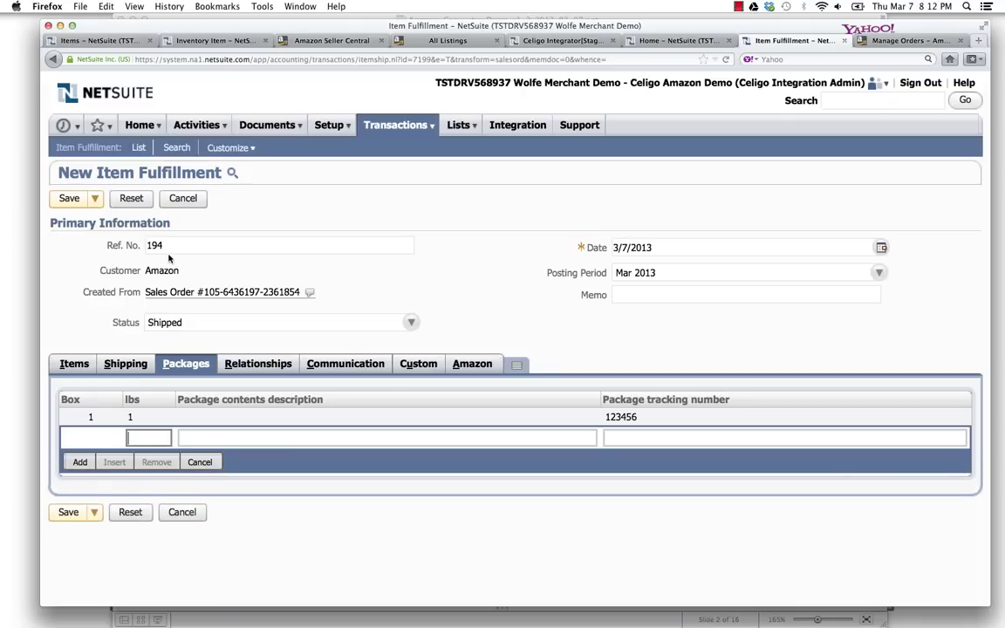
pyautogui.click(73, 198)
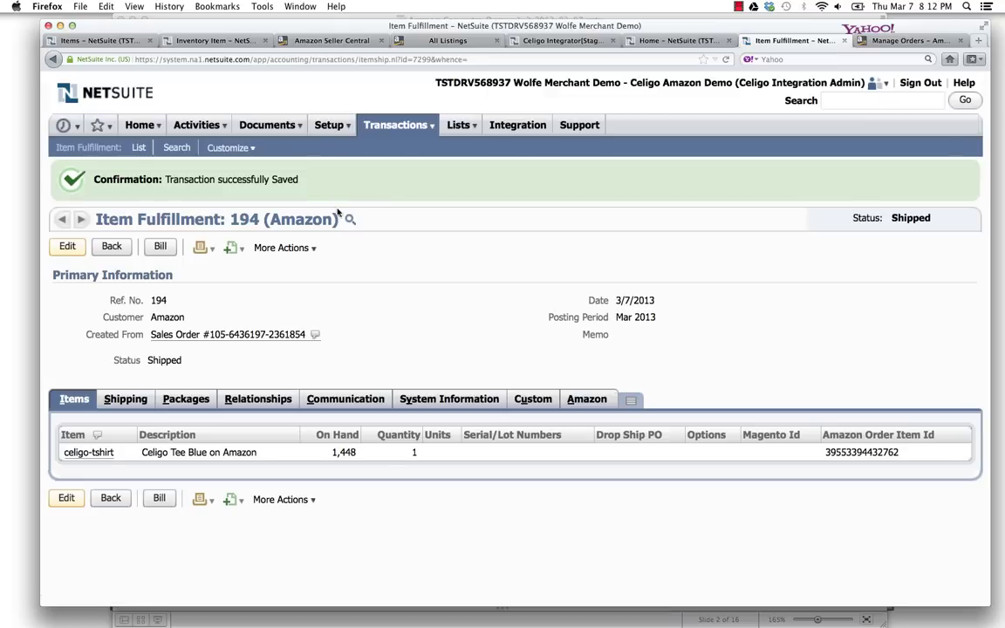
# Run the Amazon Fulfillment Export flow immediately in Celigo Integrator
pyautogui.click(560, 40)
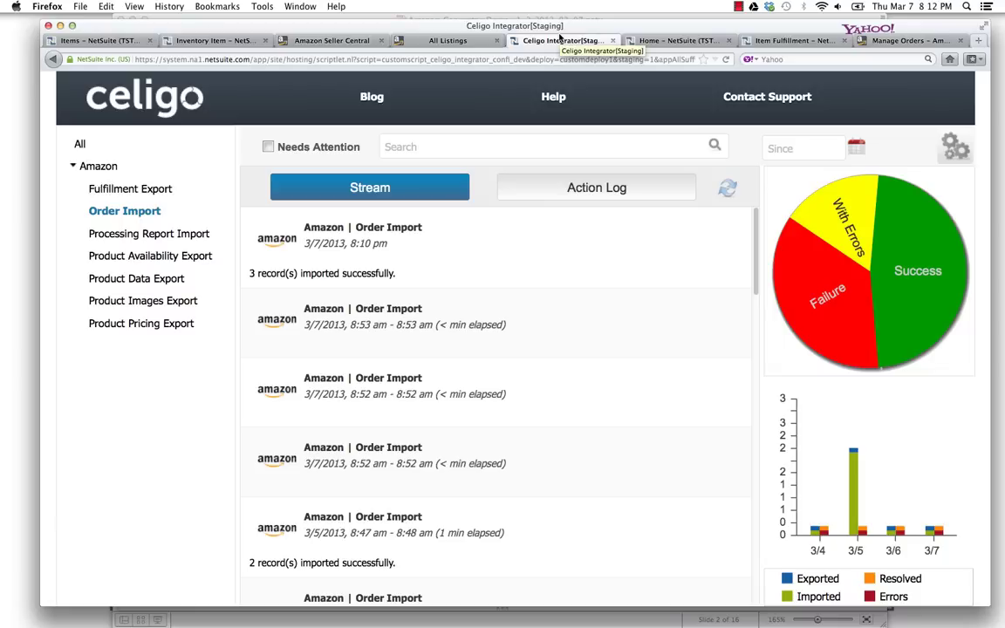
pyautogui.click(145, 191)
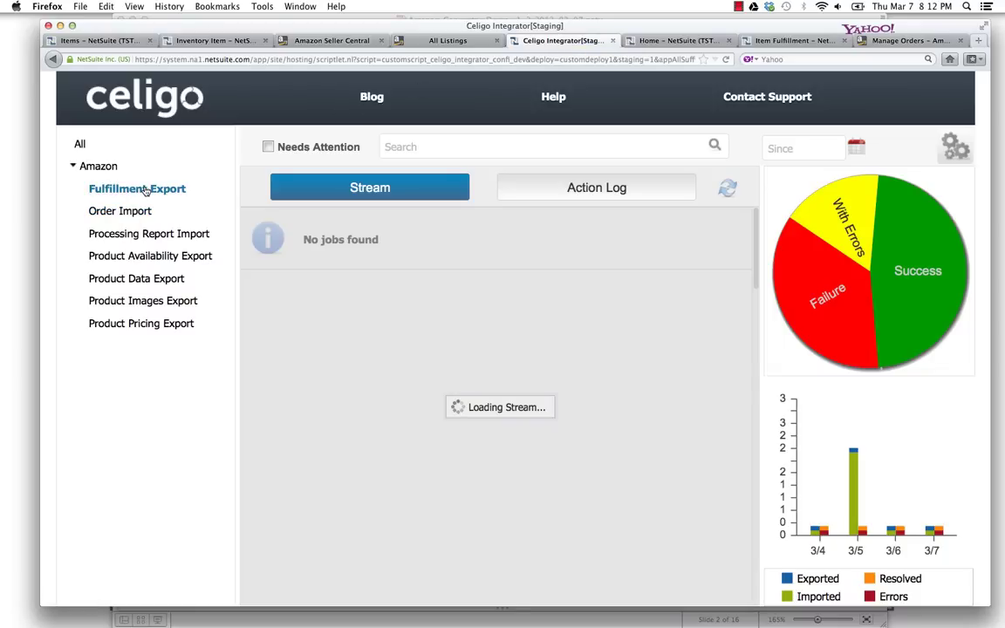
pyautogui.rightClick(146, 191)
pyautogui.click(178, 206)
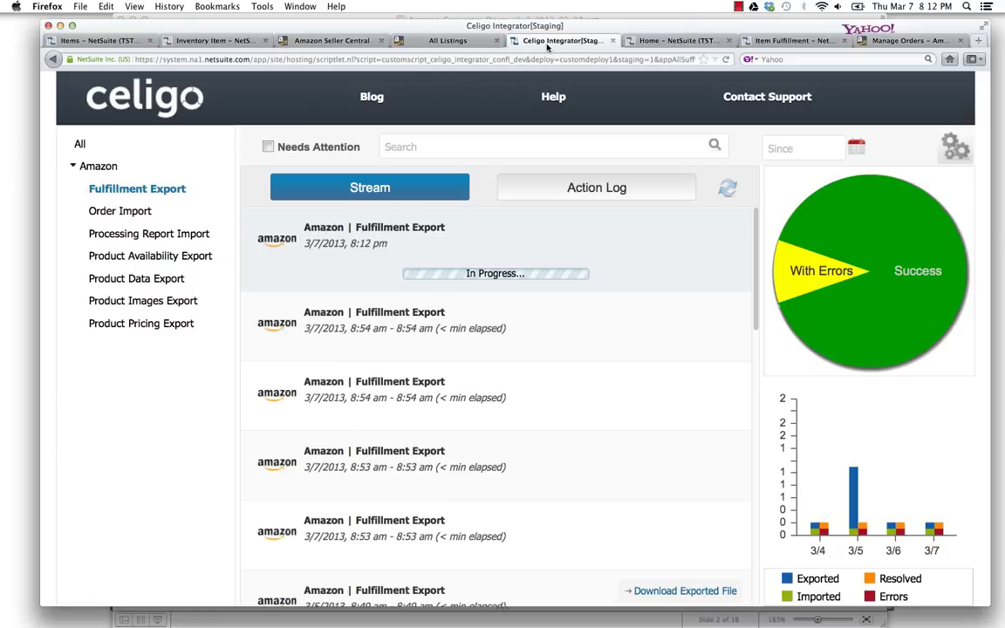
# Confirm the Celigo fulfillment export finished and reload Manage Orders to show the tee order Shipped
pyautogui.click(458, 41)
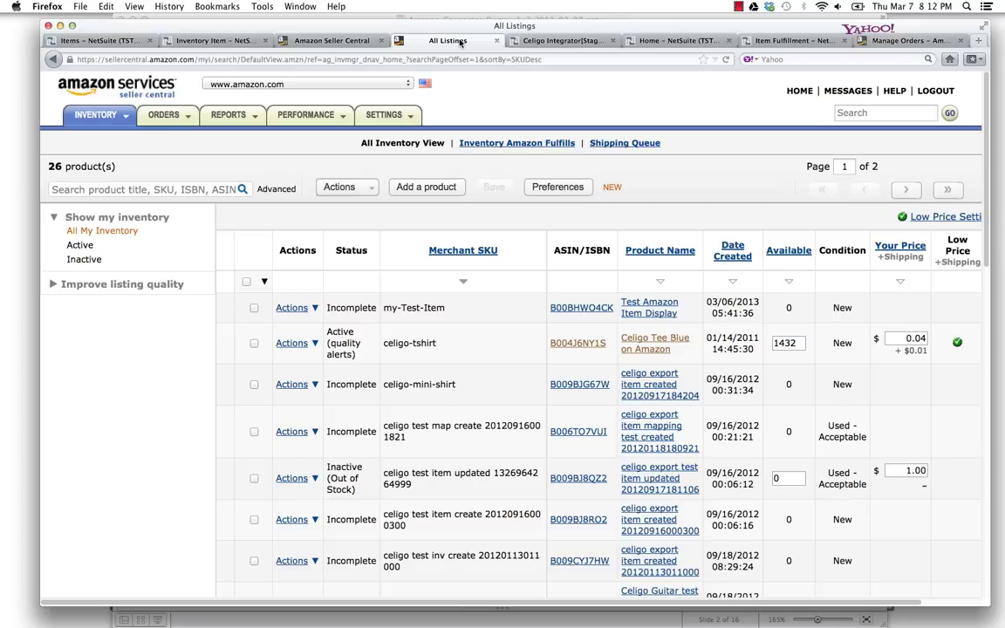
pyautogui.moveTo(168, 118)
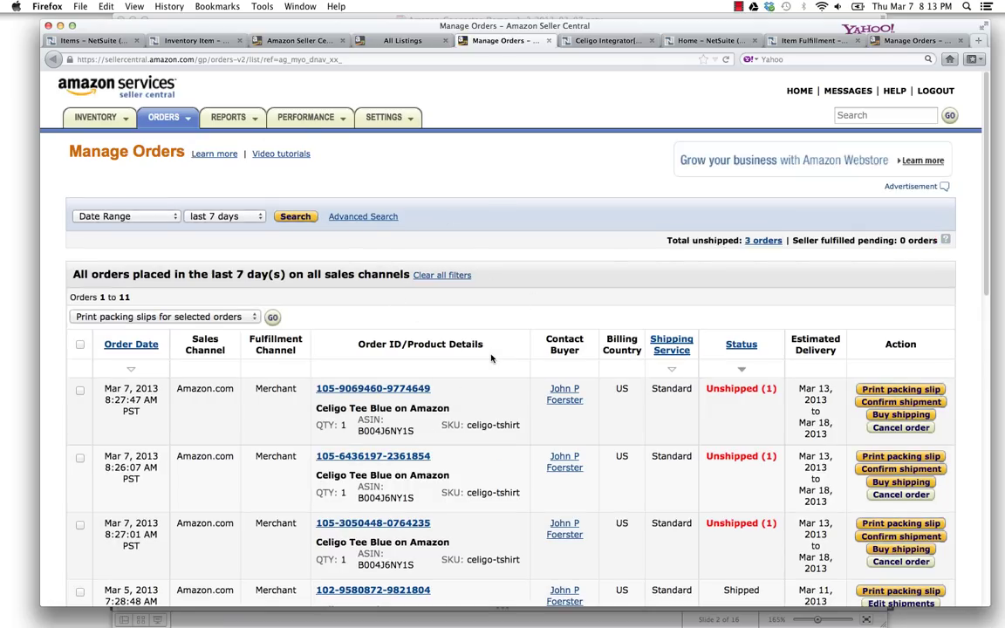
pyautogui.click(611, 44)
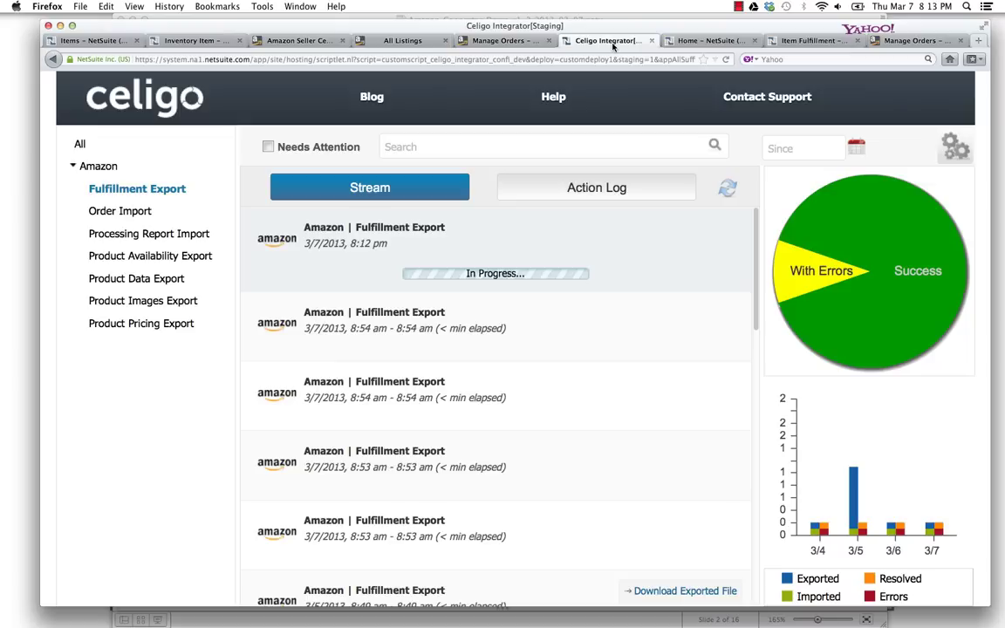
pyautogui.click(504, 41)
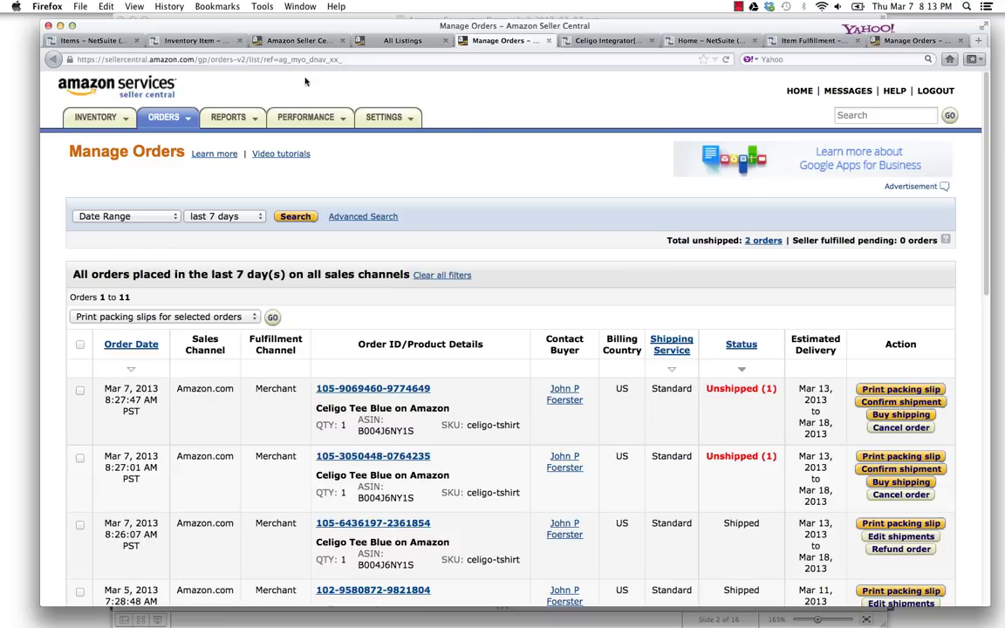
# Bring PowerPoint to the front on slide 2, the Celigo | Amazon Connector diagram
pyautogui.moveTo(2, 129)
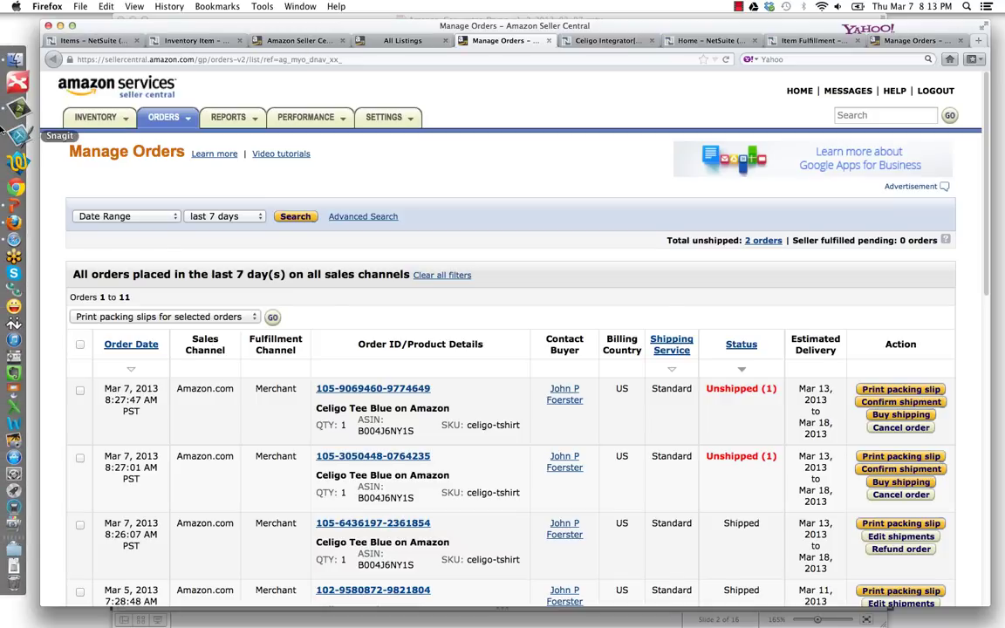
pyautogui.press('super+Tab')
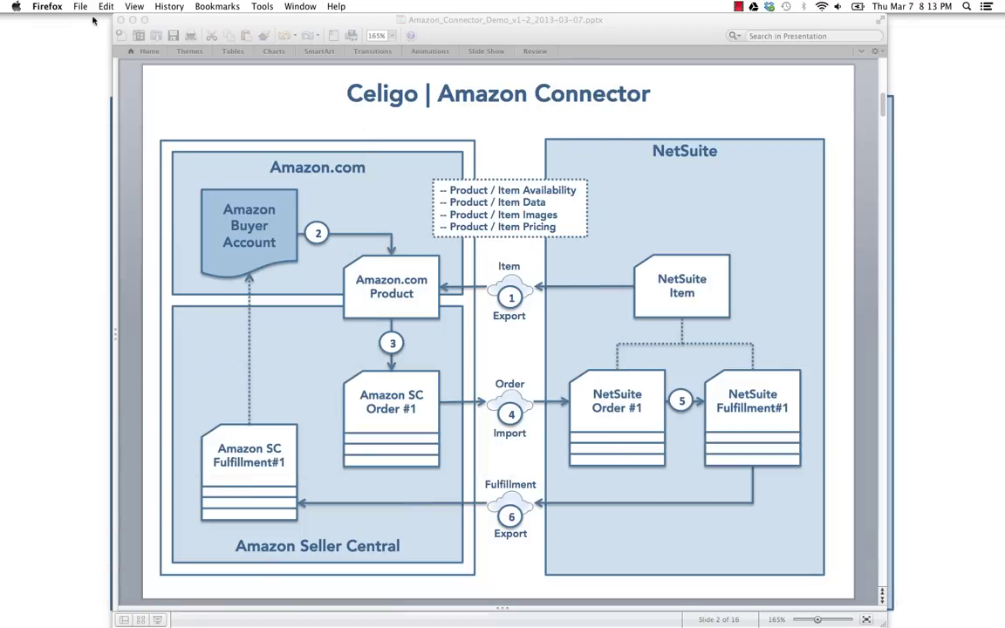